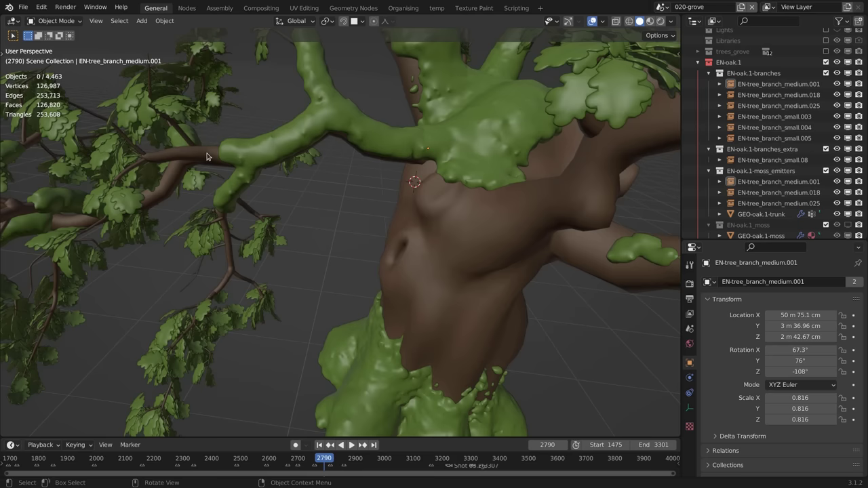
# Move the medium oak branch and rotate it 17° about Z against the mossy trunk.
pyautogui.click(400, 173)
pyautogui.press('g')
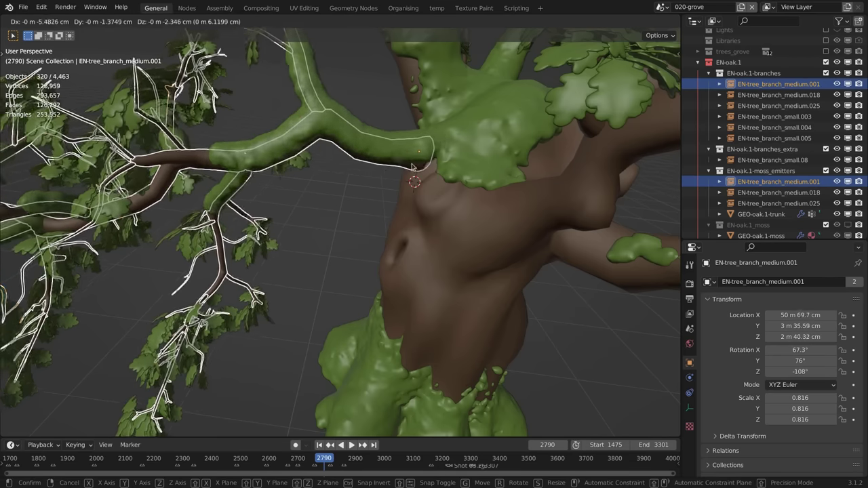
pyautogui.press('r')
pyautogui.click(512, 163)
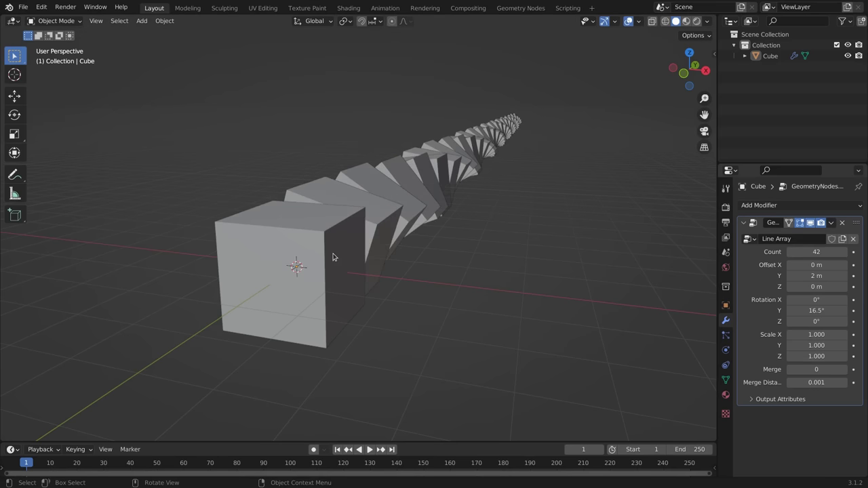
# Replace the arrayed cube's geometry with a monkey head and deform it using proportional editing.
pyautogui.click(333, 257)
pyautogui.press('Tab')
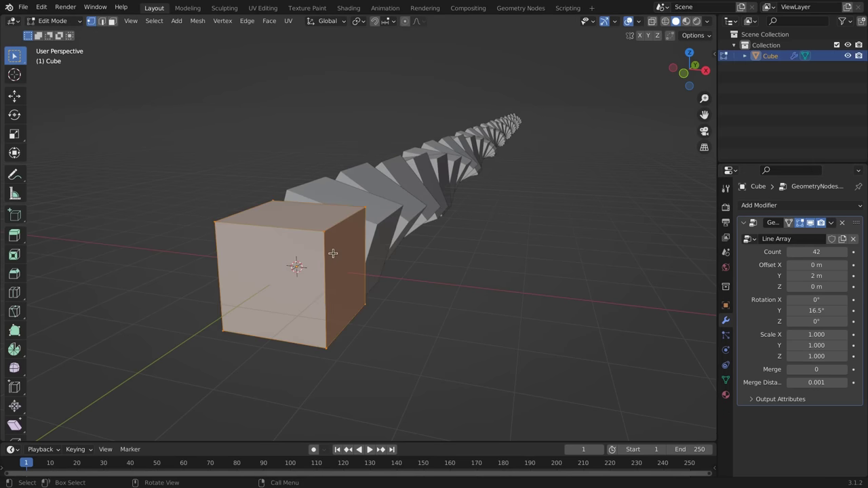
pyautogui.press('x')
pyautogui.click(333, 253)
pyautogui.hotkey('shift', 'a')
pyautogui.click(312, 343)
pyautogui.press('o')
pyautogui.press('g')
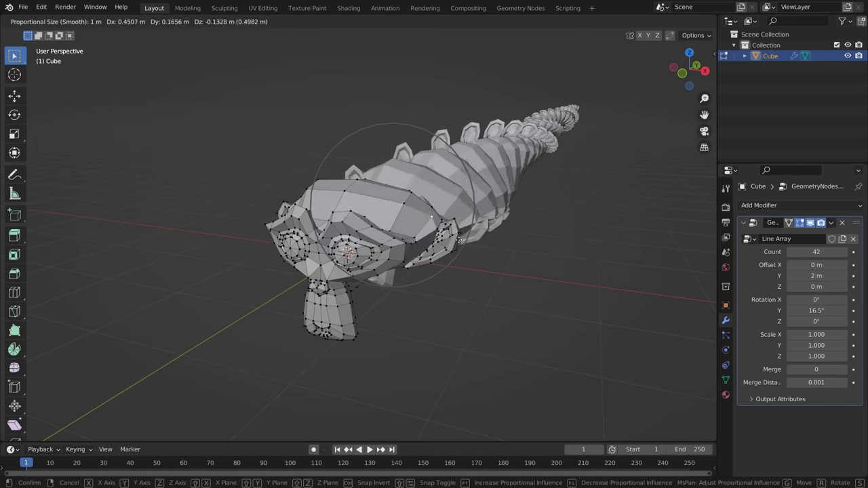
pyautogui.scroll(-3, 474, 176)
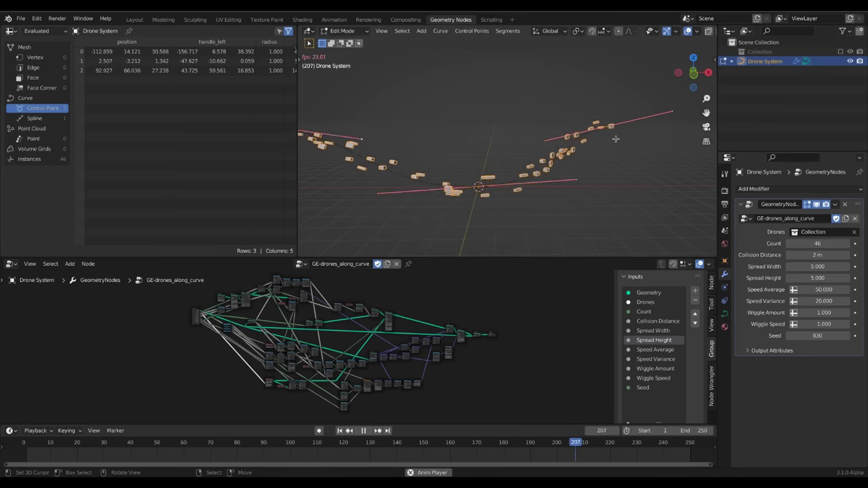
# Extrude a new point on the drone path curve and move part of the spiral.
pyautogui.press('Tab')
pyautogui.press('e')
pyautogui.click(595, 134)
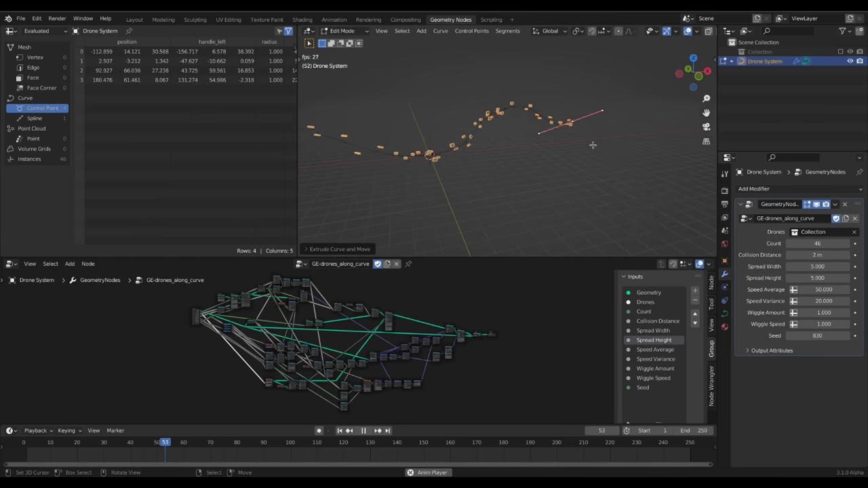
pyautogui.press('g')
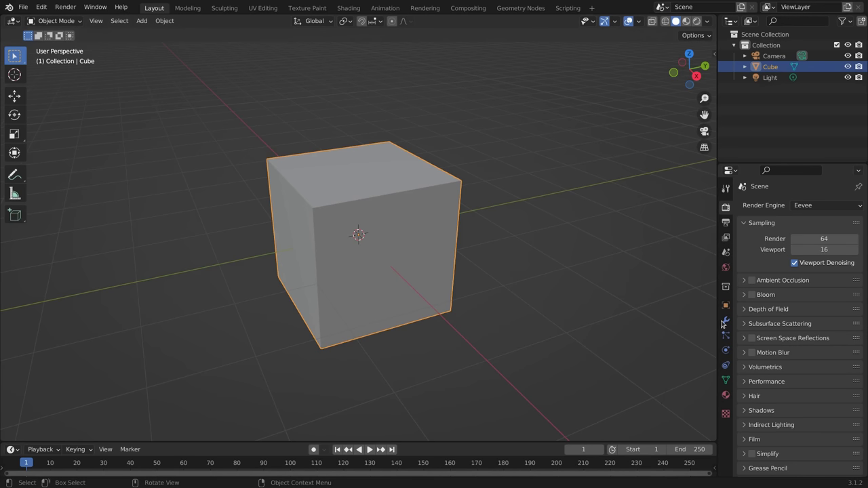
# Add a Geometry Nodes modifier to the Cube, widen the side panel, and browse existing node groups.
pyautogui.click(725, 323)
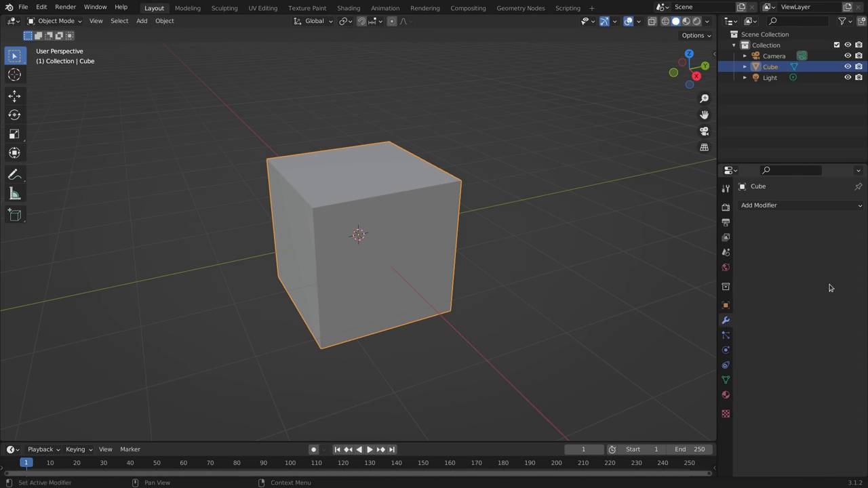
pyautogui.click(845, 209)
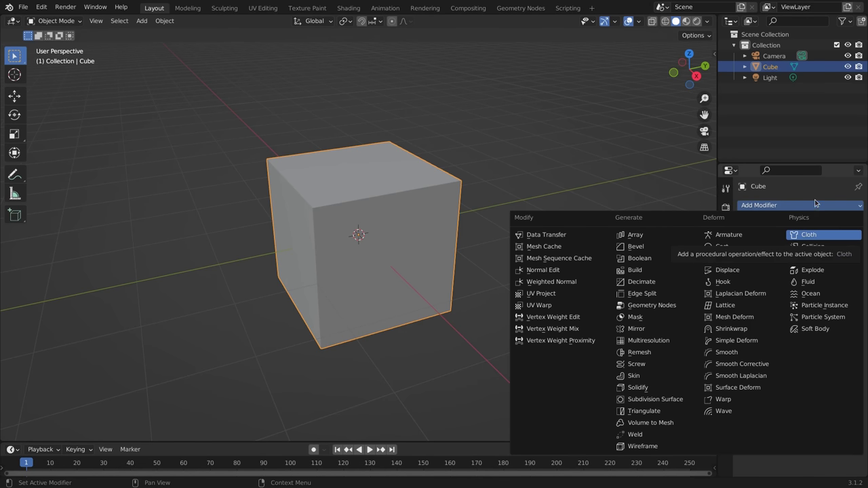
pyautogui.click(652, 305)
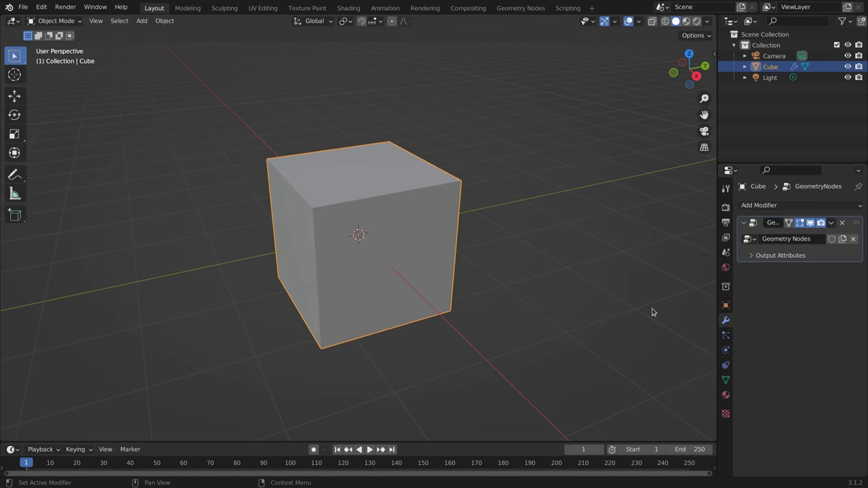
pyautogui.moveTo(717, 276); pyautogui.dragTo(669, 280)
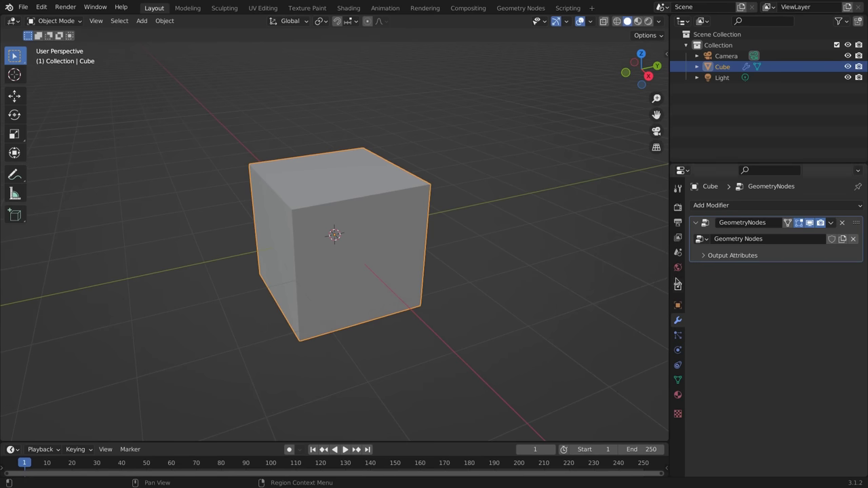
pyautogui.click(701, 239)
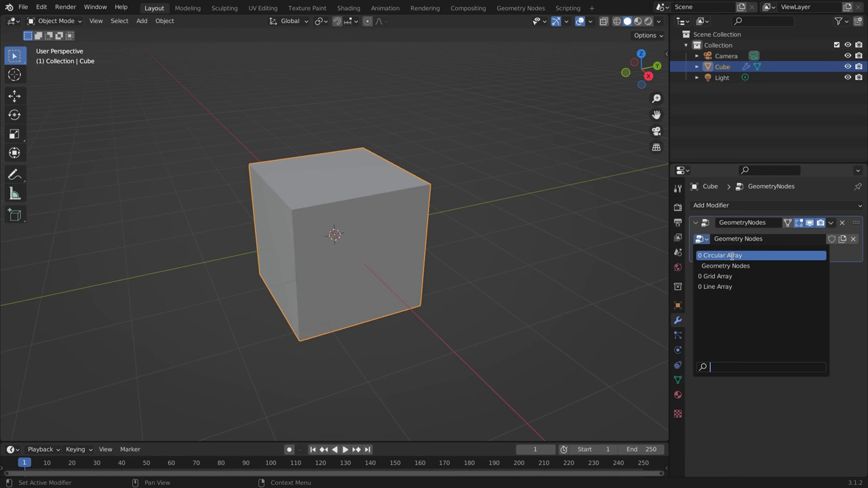
# Assign the Circular Array node group, making a ring of 5 cubes at 3.62 m radius.
pyautogui.click(732, 258)
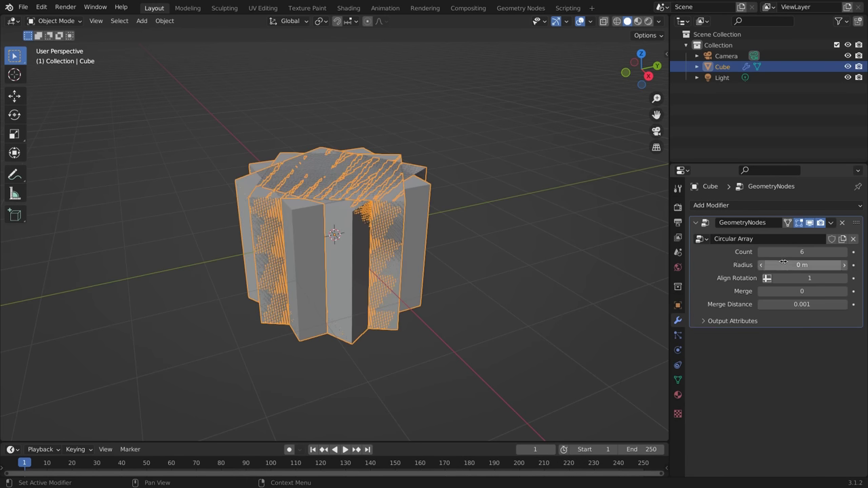
pyautogui.moveTo(780, 264)
pyautogui.mouseDown()
pyautogui.moveTo(847, 265)
pyautogui.moveTo(770, 265)
pyautogui.moveTo(821, 251)
pyautogui.moveTo(780, 251)
pyautogui.mouseUp()
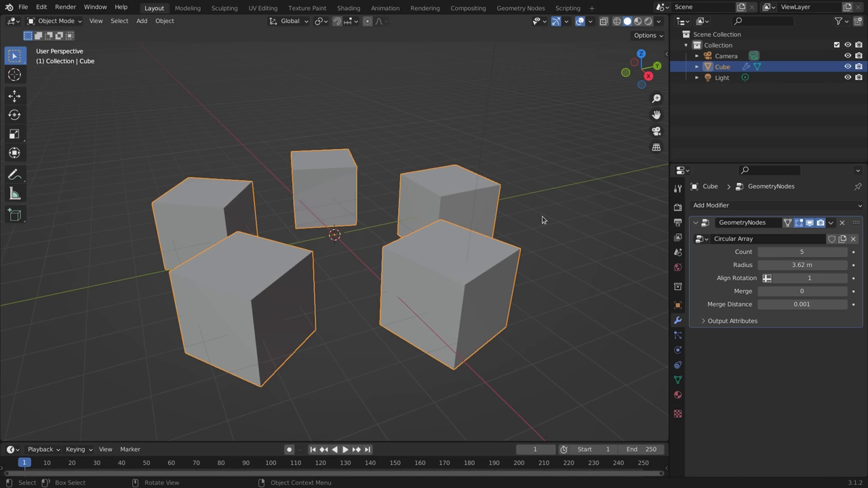
# In the Geometry Nodes workspace, route the input geometry through a Transform node scaled to 0.12.
pyautogui.click(520, 8)
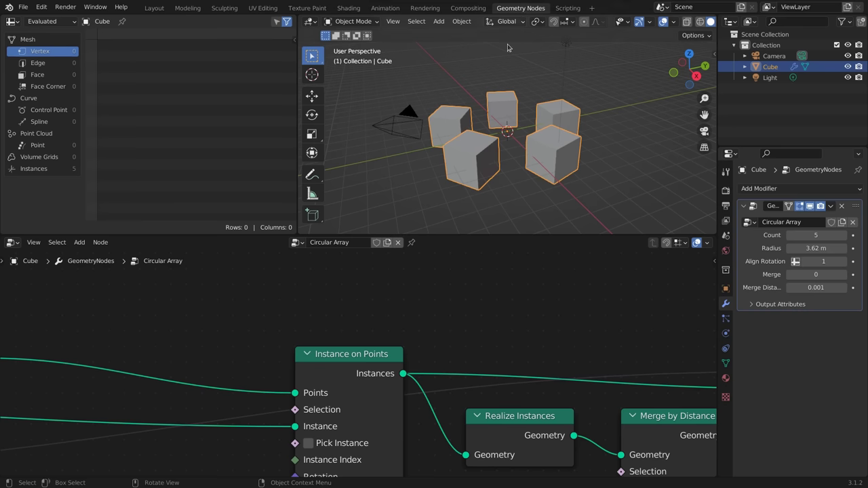
pyautogui.scroll(-8, 387, 358)
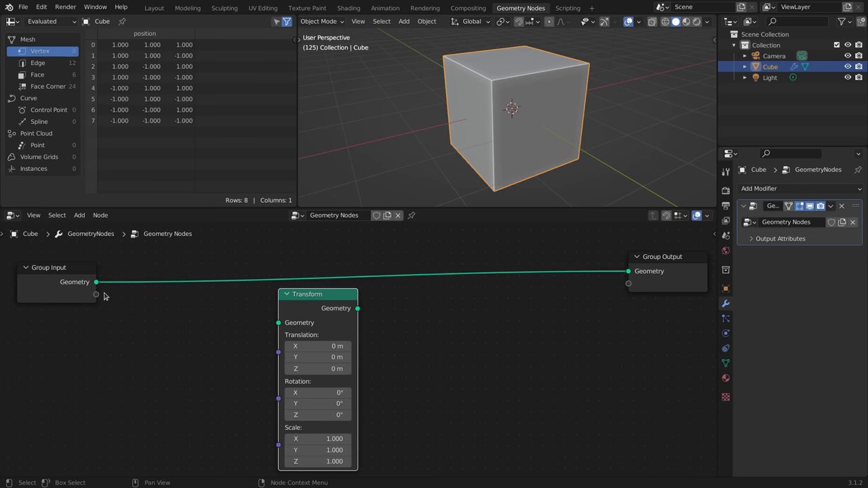
pyautogui.moveTo(96, 282); pyautogui.dragTo(108, 290)
pyautogui.moveTo(358, 308); pyautogui.dragTo(369, 310)
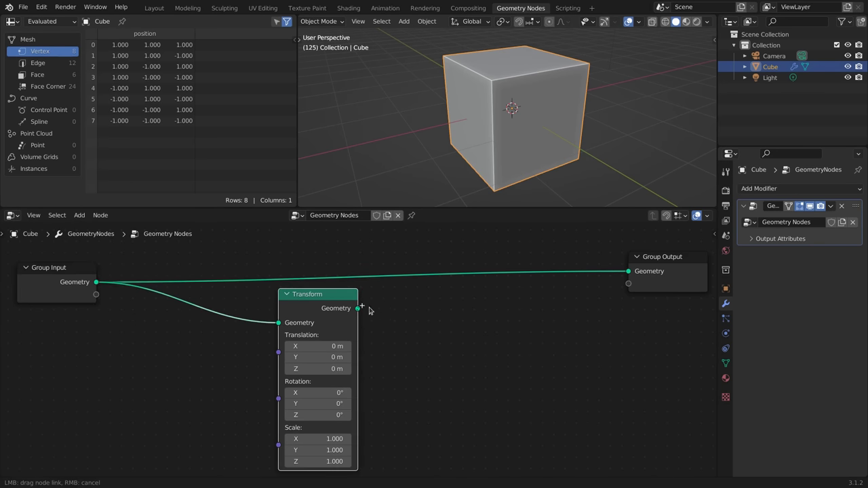
pyautogui.moveTo(625, 275); pyautogui.dragTo(628, 271)
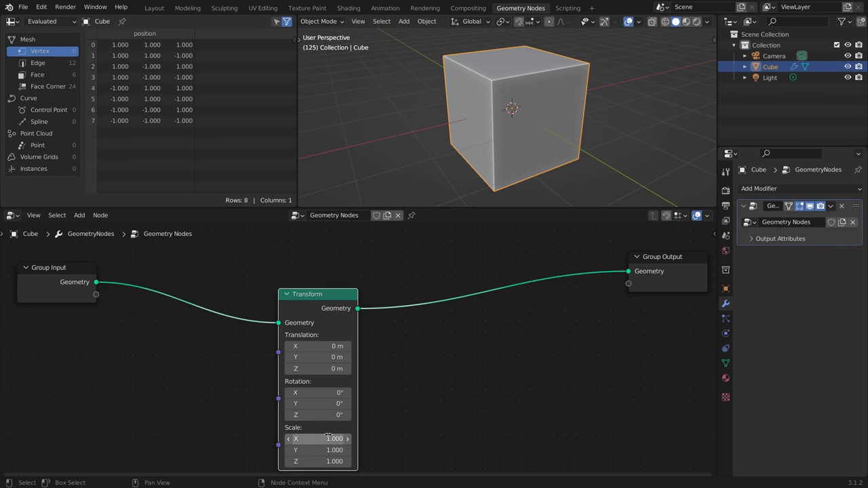
pyautogui.moveTo(325, 437); pyautogui.dragTo(283, 461)
pyautogui.moveTo(319, 295); pyautogui.dragTo(208, 272)
pyautogui.moveTo(161, 291); pyautogui.dragTo(128, 340, button='middle')
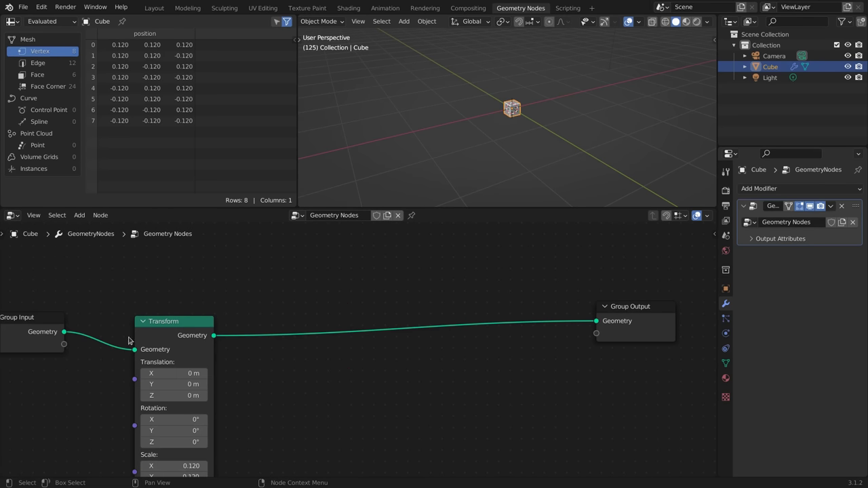
# Distribute points on the faces, instance the small cube on them, and join with the original mesh.
pyautogui.moveTo(55, 335); pyautogui.dragTo(374, 278)
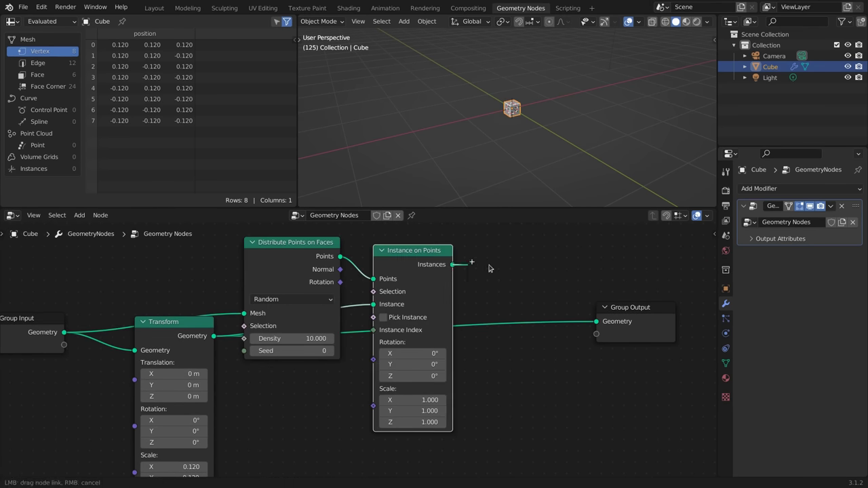
pyautogui.hotkey('shift', 'a')
pyautogui.click(529, 264)
pyautogui.moveTo(452, 264); pyautogui.dragTo(493, 285)
pyautogui.moveTo(213, 336); pyautogui.dragTo(372, 304)
pyautogui.moveTo(64, 332); pyautogui.dragTo(492, 288)
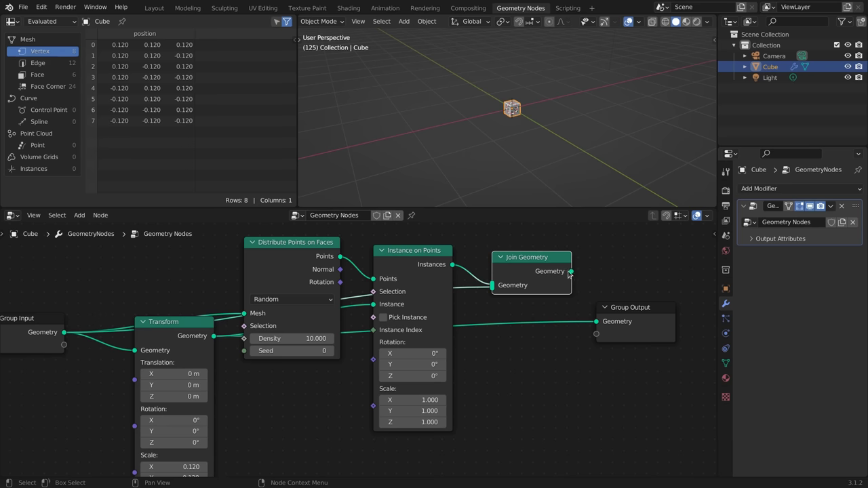
pyautogui.moveTo(571, 271); pyautogui.dragTo(598, 322)
pyautogui.moveTo(291, 338); pyautogui.dragTo(319, 339)
# Hide the viewport overlays and replace the base cube's vertices with a monkey mesh.
pyautogui.hotkey('shift', 'alt', 'z')
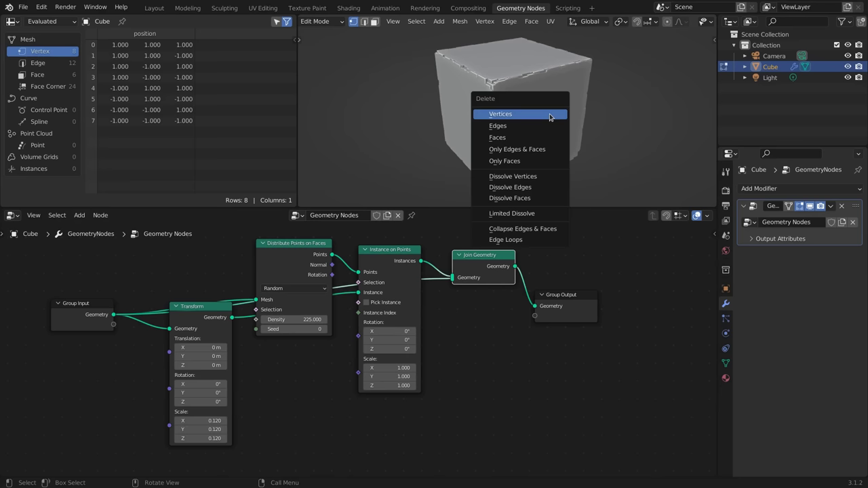
pyautogui.click(604, 114)
pyautogui.hotkey('shift', 'a')
pyautogui.click(504, 196)
# Preview only the scattered instances and adjust their density.
pyautogui.keyDown('ctrl'); pyautogui.keyDown('shift'); pyautogui.click(391, 259); pyautogui.keyUp('shift'); pyautogui.keyUp('ctrl')
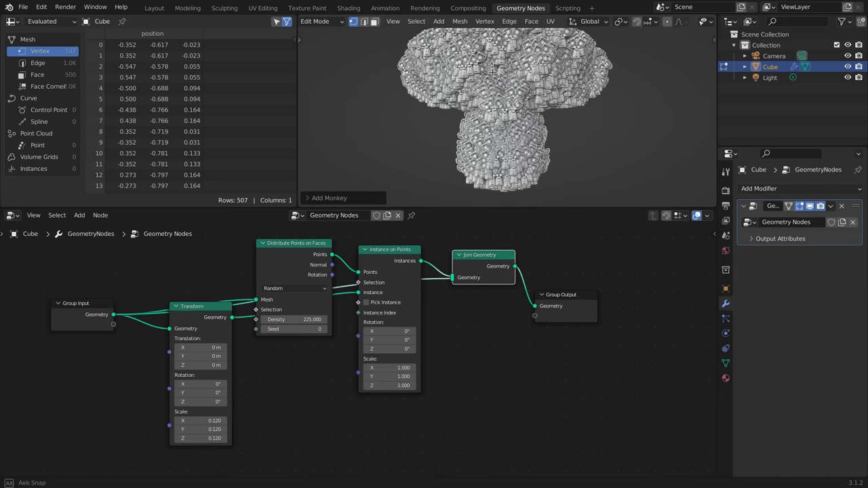
pyautogui.moveTo(312, 316); pyautogui.dragTo(278, 317)
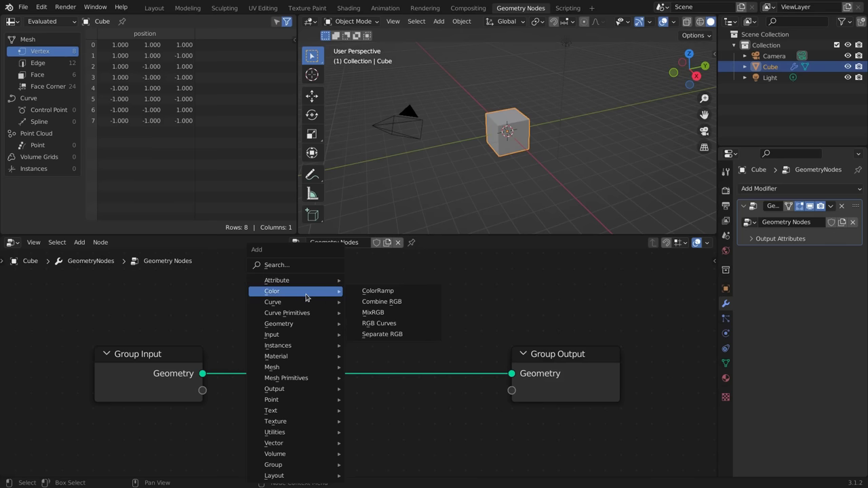
pyautogui.moveTo(304, 307)
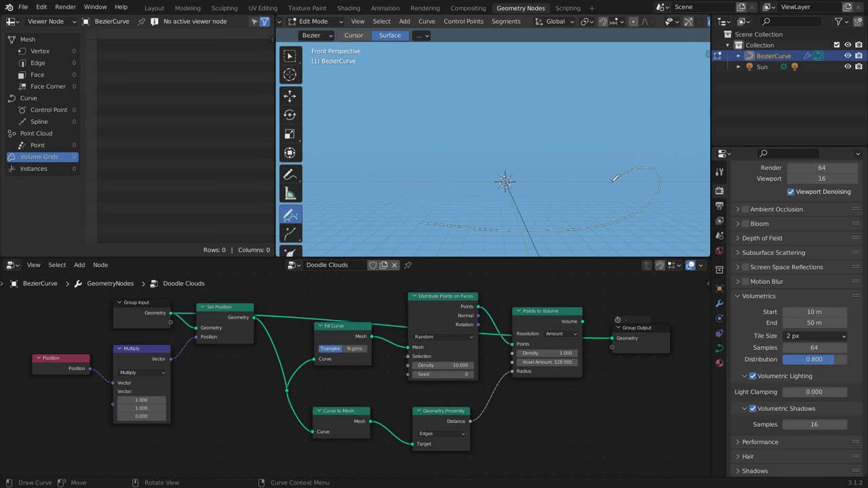
# Finish the cloud outline curve and preview the Fill Curve, scattered points, and fog-volume results.
pyautogui.moveTo(387, 181); pyautogui.dragTo(393, 228)
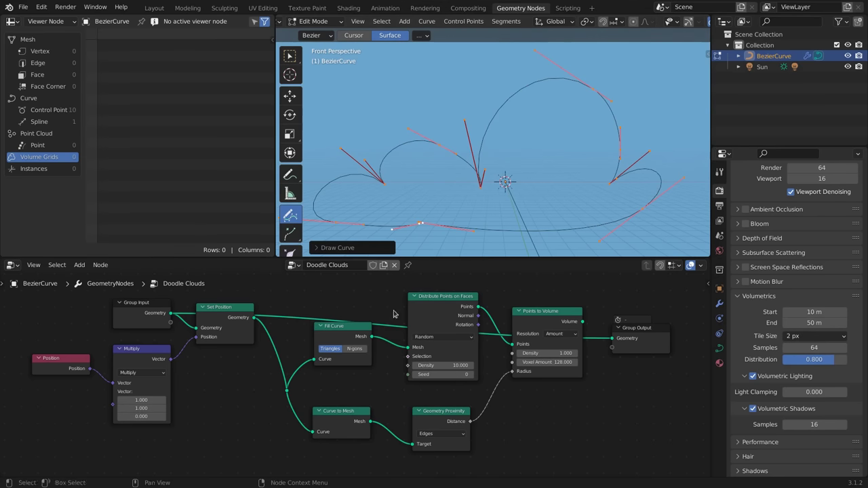
pyautogui.keyDown('ctrl'); pyautogui.keyDown('shift'); pyautogui.click(368, 345); pyautogui.keyUp('shift'); pyautogui.keyUp('ctrl')
pyautogui.keyDown('ctrl'); pyautogui.keyDown('shift'); pyautogui.click(458, 310); pyautogui.keyUp('shift'); pyautogui.keyUp('ctrl')
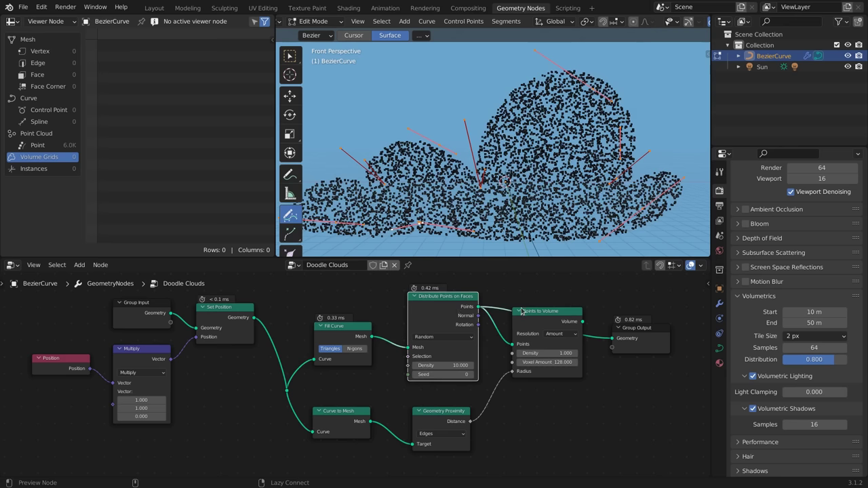
pyautogui.keyDown('ctrl'); pyautogui.keyDown('shift'); pyautogui.click(535, 325); pyautogui.keyUp('shift'); pyautogui.keyUp('ctrl')
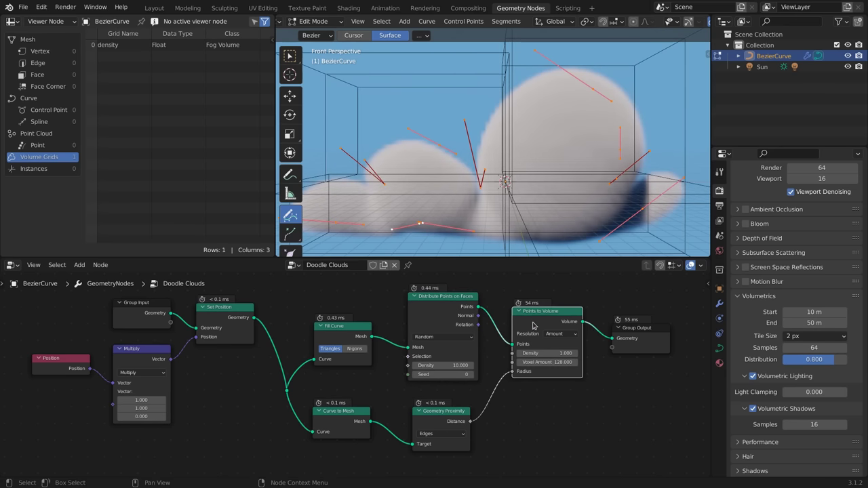
# Draw a new doodle curve and inspect the resulting cloud volume from around it.
pyautogui.moveTo(477, 200)
pyautogui.mouseDown(button='middle')
pyautogui.moveTo(512, 179)
pyautogui.moveTo(443, 203)
pyautogui.mouseUp(button='middle')
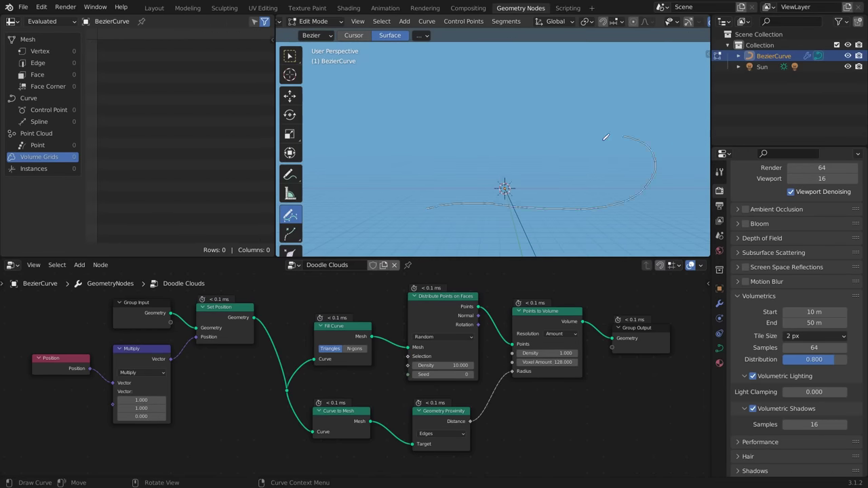
pyautogui.moveTo(383, 173); pyautogui.dragTo(430, 204)
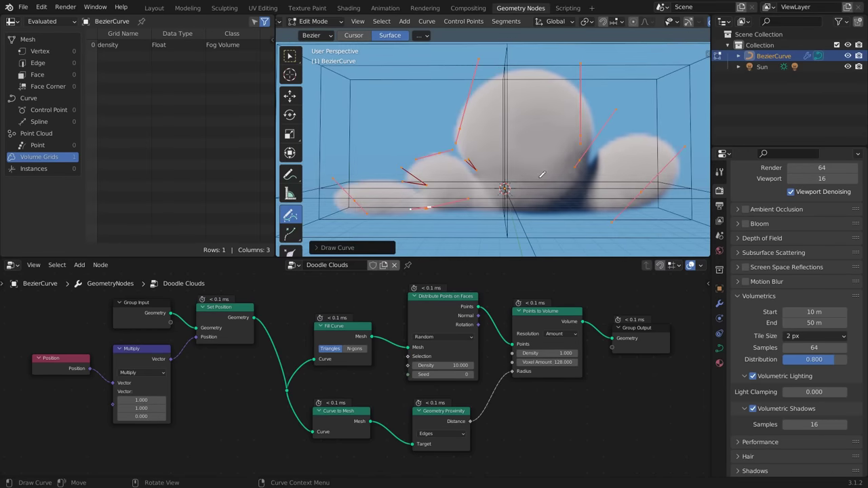
pyautogui.moveTo(566, 134)
pyautogui.mouseDown(button='middle')
pyautogui.moveTo(480, 157)
pyautogui.moveTo(567, 131)
pyautogui.mouseUp(button='middle')
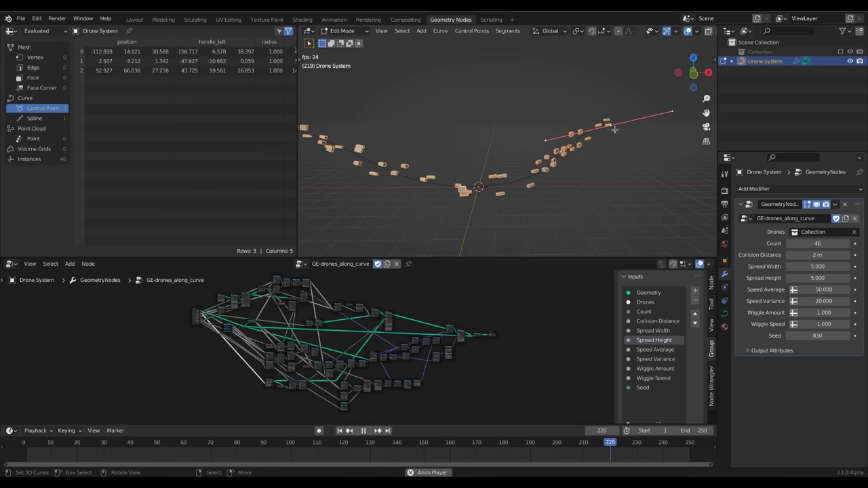
# Extend the drone path with a new point and set the swarm to 1378 drones with wider spread.
pyautogui.click(676, 116)
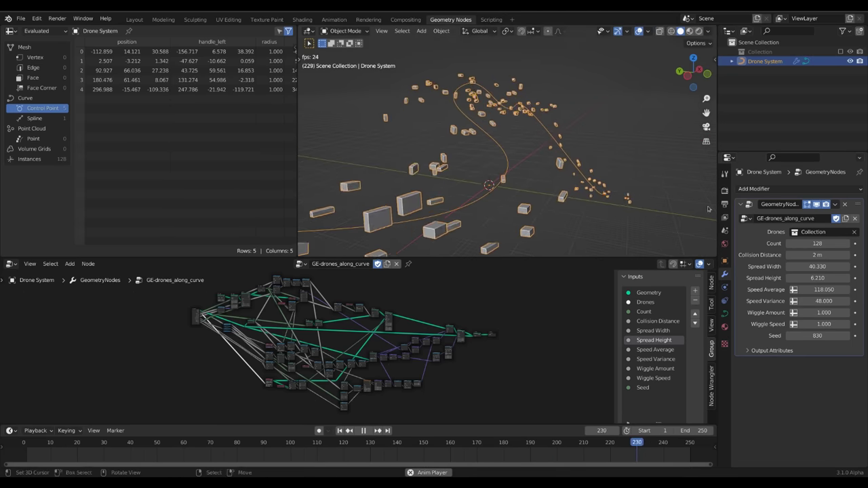
pyautogui.moveTo(817, 243)
pyautogui.mouseDown()
pyautogui.moveTo(858, 243)
pyautogui.moveTo(817, 244)
pyautogui.mouseUp()
pyautogui.moveTo(693, 71); pyautogui.dragTo(709, 68)
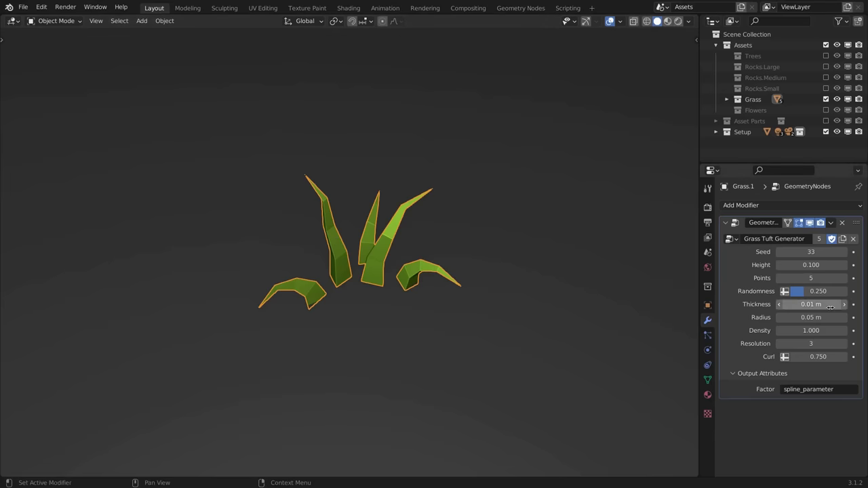
pyautogui.moveTo(830, 317)
pyautogui.mouseDown()
pyautogui.moveTo(857, 317)
pyautogui.moveTo(840, 317)
pyautogui.moveTo(835, 331)
pyautogui.moveTo(849, 330)
pyautogui.moveTo(820, 330)
pyautogui.mouseUp()
# Step the grass tuft generator's seed up eleven times to get a new grass layout.
pyautogui.click(845, 253)
pyautogui.click(845, 252)
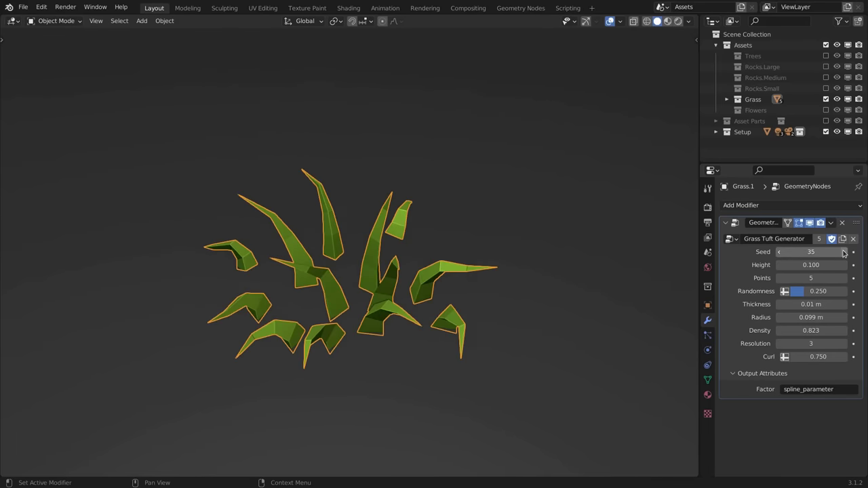
pyautogui.click(844, 252)
pyautogui.click(844, 252)
pyautogui.click(844, 252)
pyautogui.click(844, 252)
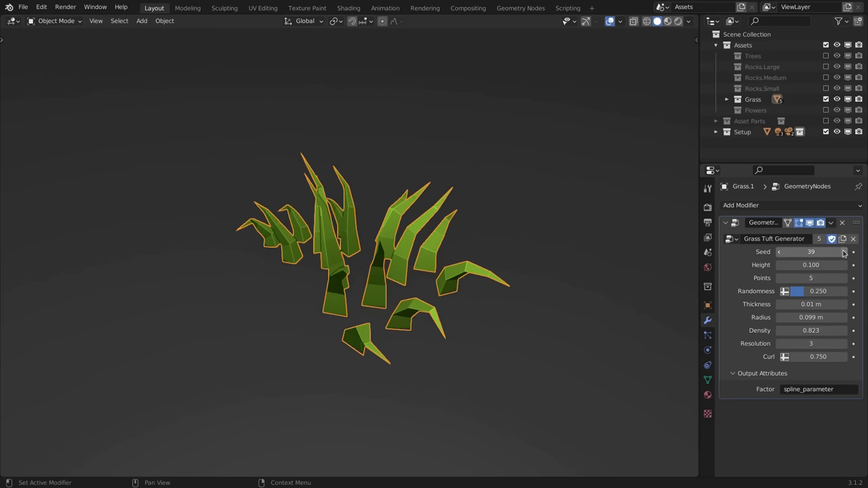
pyautogui.click(844, 252)
pyautogui.click(845, 253)
pyautogui.click(845, 252)
pyautogui.click(844, 252)
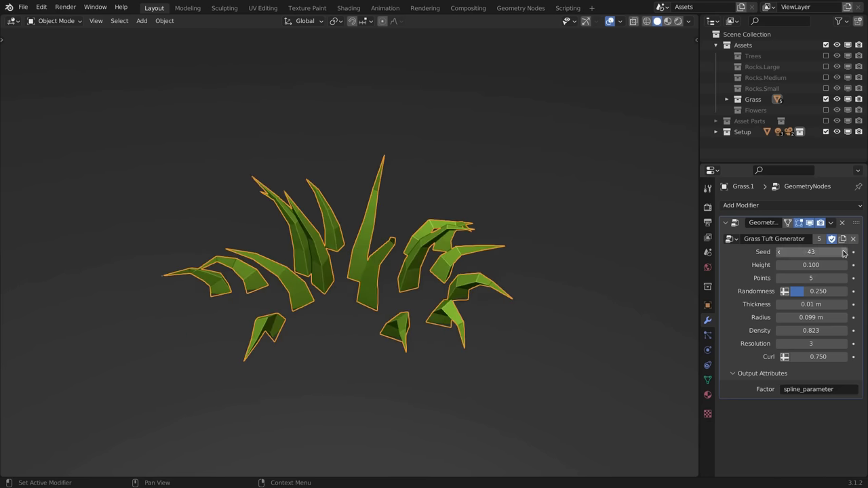
pyautogui.click(844, 252)
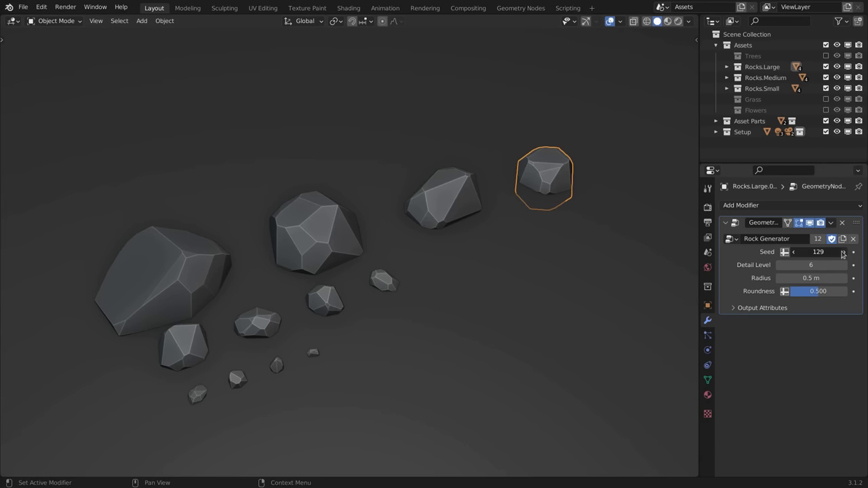
# Step the rock generator's seed up five times to get new rock shapes.
pyautogui.click(843, 252)
pyautogui.click(843, 252)
pyautogui.click(842, 253)
pyautogui.click(843, 252)
pyautogui.click(842, 253)
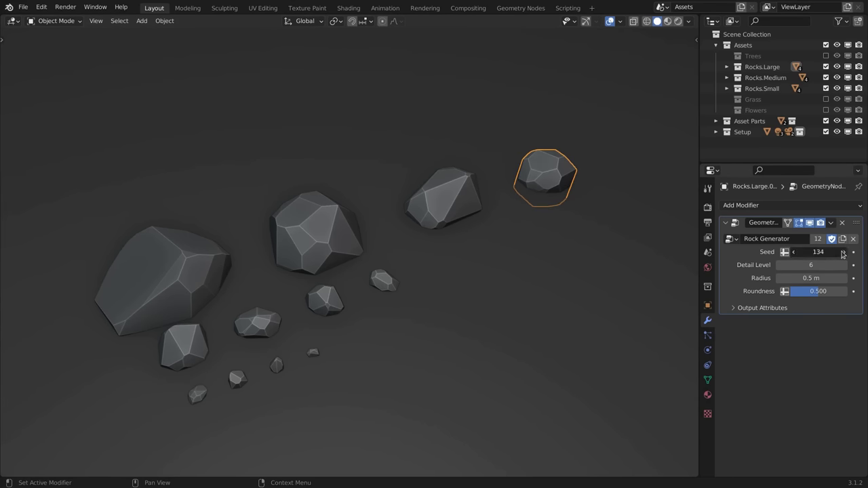
pyautogui.click(842, 252)
# Duplicate the small medium rock three times along X, placing each copy further right.
pyautogui.click(383, 281)
pyautogui.hotkey('shift', 'd')
pyautogui.press('x')
pyautogui.click(574, 274)
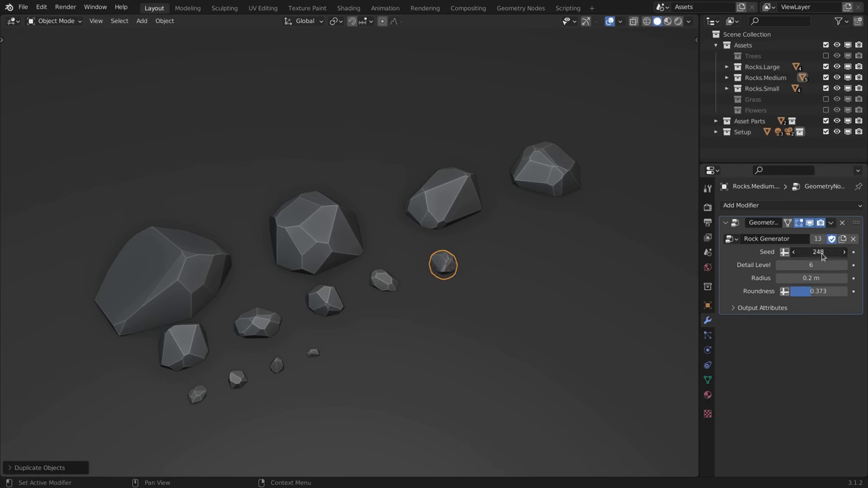
pyautogui.hotkey('shift', 'd')
pyautogui.press('x')
pyautogui.click(578, 270)
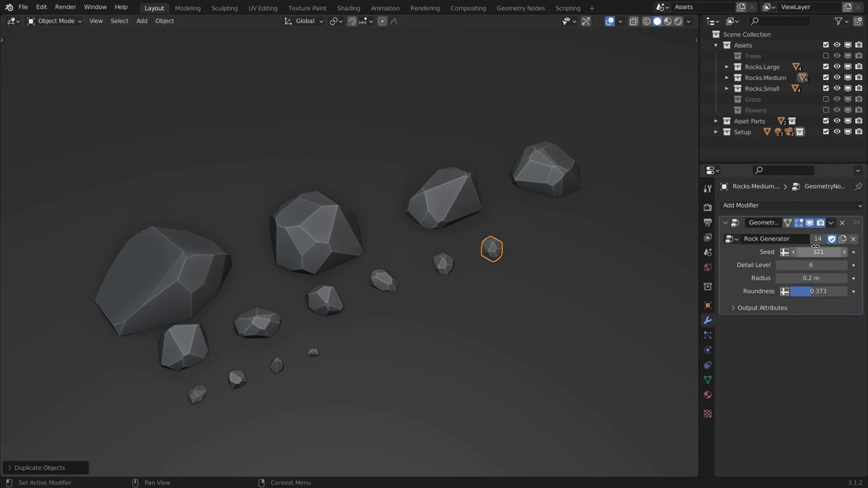
pyautogui.click(566, 250)
pyautogui.hotkey('shift', 'd')
pyautogui.click(573, 263)
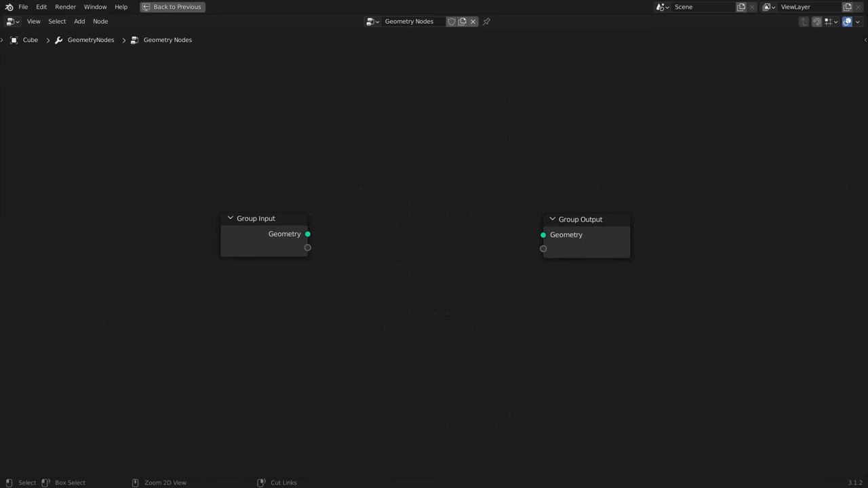
pyautogui.scroll(3, 433, 251)
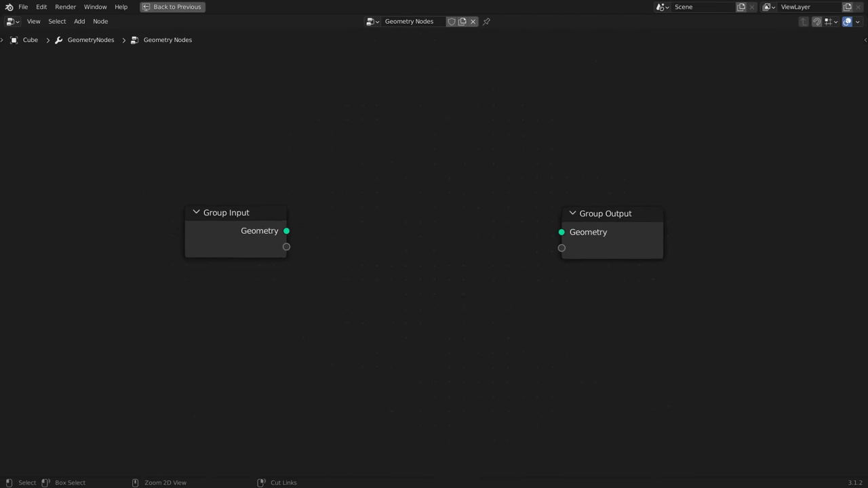
pyautogui.scroll(3, 434, 253)
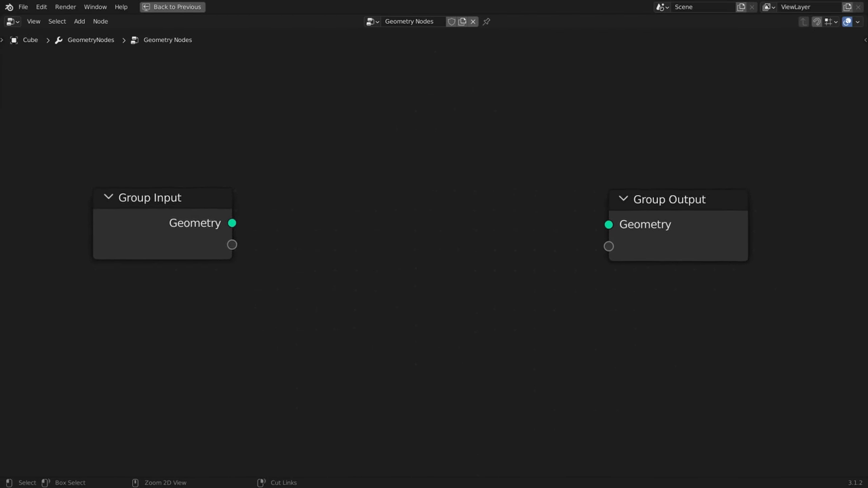
pyautogui.scroll(1, 435, 253)
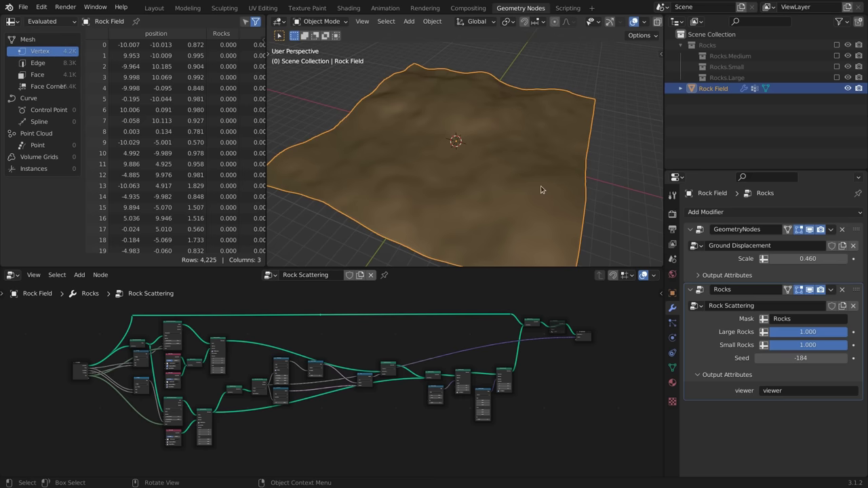
pyautogui.hotkey('ctrl', 'Tab')
# Paint the Rock Field scatter mask, make a 7-cube Line Array twisted 16.5° on Y, and view the spaceship.
pyautogui.moveTo(441, 131)
pyautogui.mouseDown()
pyautogui.moveTo(455, 120)
pyautogui.moveTo(522, 149)
pyautogui.moveTo(505, 204)
pyautogui.mouseUp()
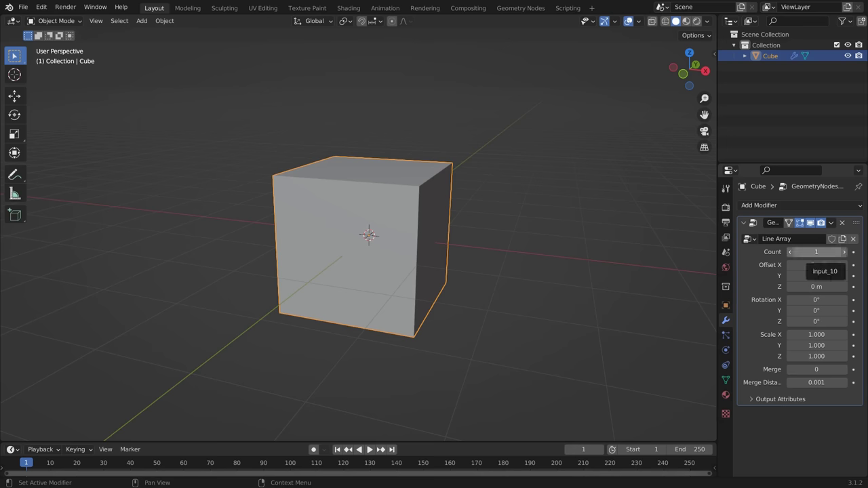
pyautogui.moveTo(814, 252)
pyautogui.mouseDown()
pyautogui.moveTo(841, 251)
pyautogui.moveTo(817, 252)
pyautogui.moveTo(831, 252)
pyautogui.mouseUp()
pyautogui.moveTo(817, 310); pyautogui.dragTo(829, 310)
pyautogui.moveTo(577, 258); pyautogui.dragTo(538, 247, button='middle')
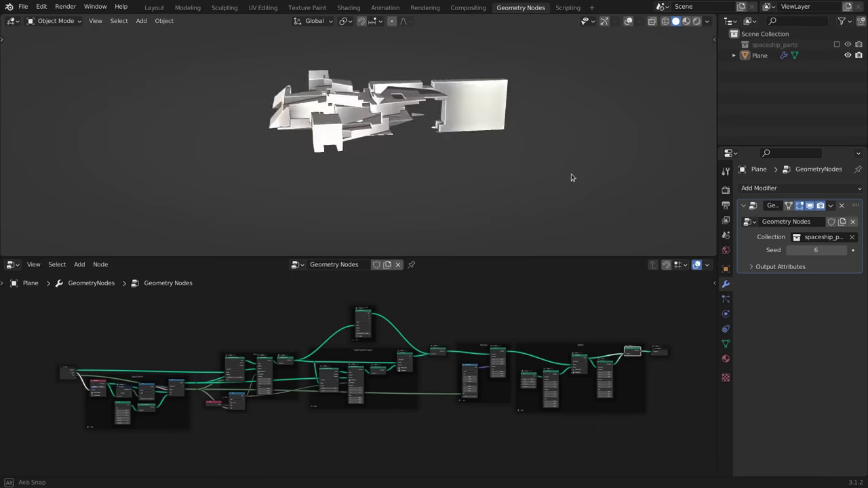
pyautogui.moveTo(571, 175); pyautogui.dragTo(116, 176, button='middle')
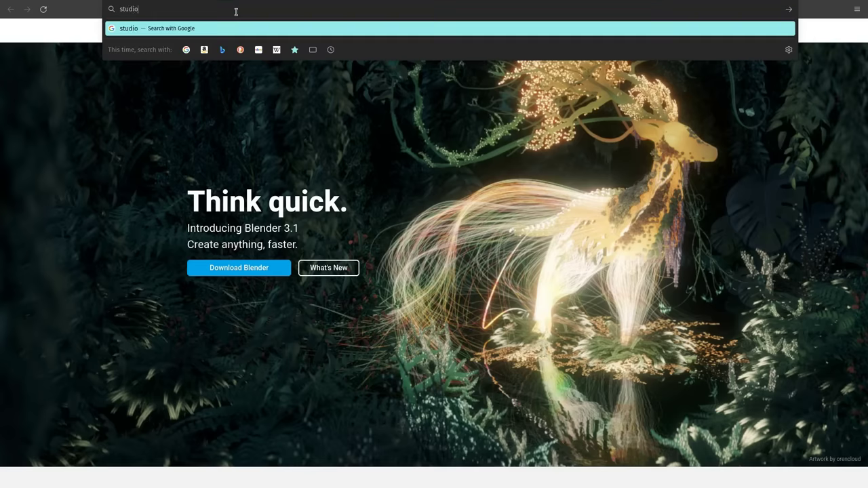
# Open the Geometry Nodes from Scratch course from the Training section of studio.blender.org.
pyautogui.write('udio.blender.org')
pyautogui.press('Return')
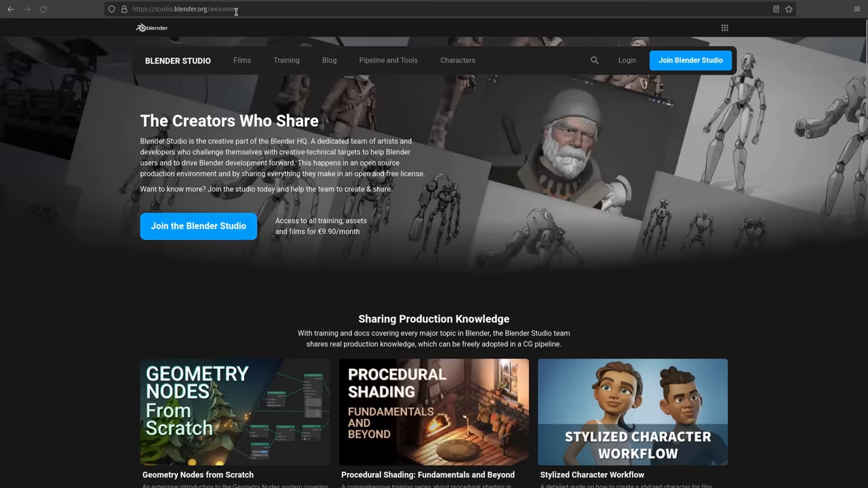
pyautogui.click(286, 60)
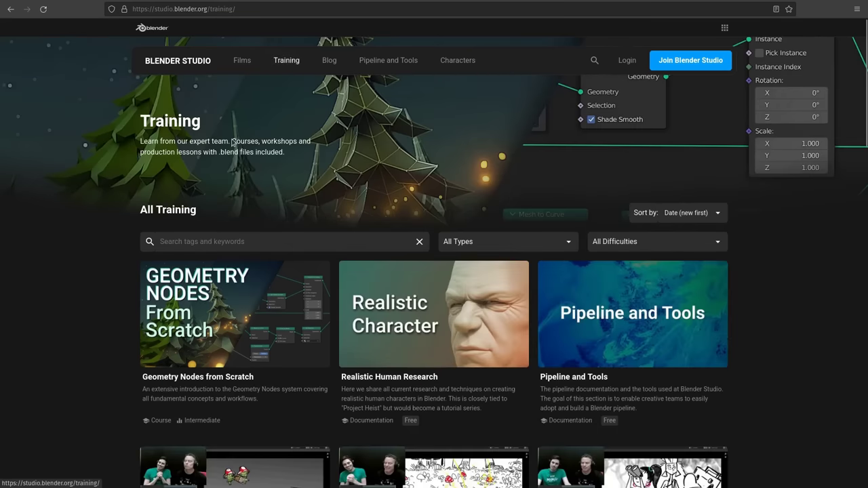
pyautogui.click(282, 345)
pyautogui.scroll(-3, 299, 332)
pyautogui.scroll(3, 271, 176)
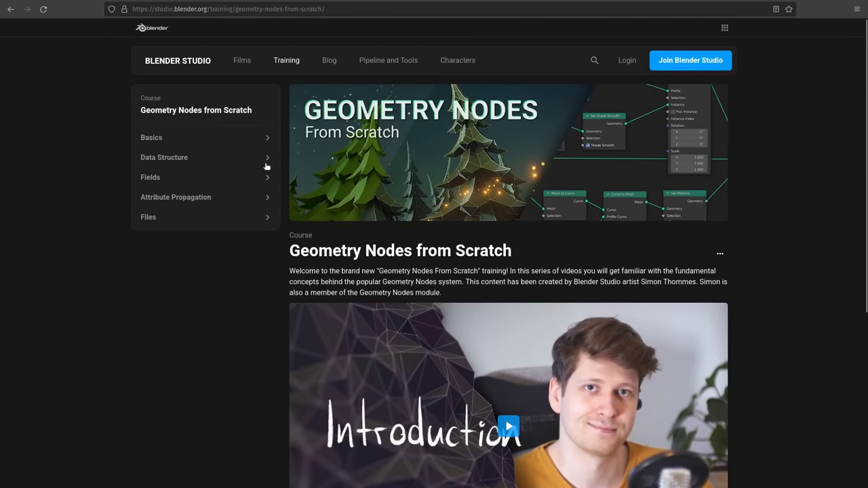
# Expand the Basics and Data Structure chapters, then bend the Tree Generator's Float Curve upward through 0.24, 0.75.
pyautogui.click(174, 139)
pyautogui.click(179, 205)
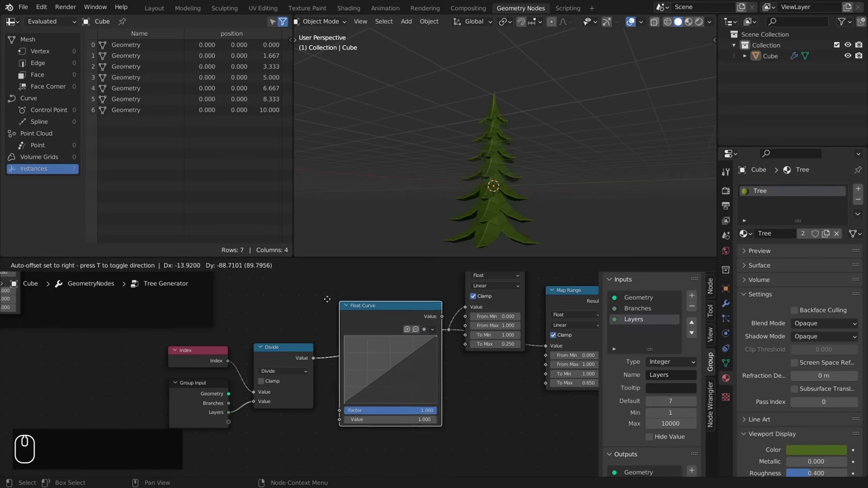
pyautogui.click(319, 299)
pyautogui.moveTo(376, 374); pyautogui.dragTo(358, 356)
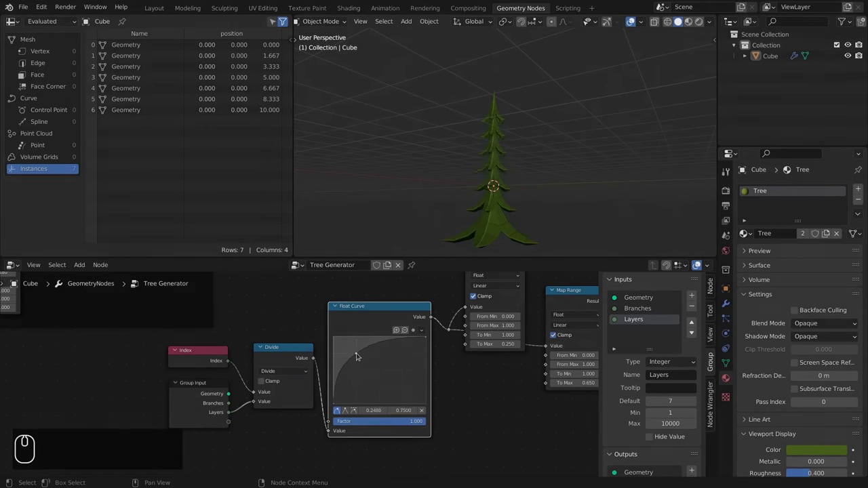